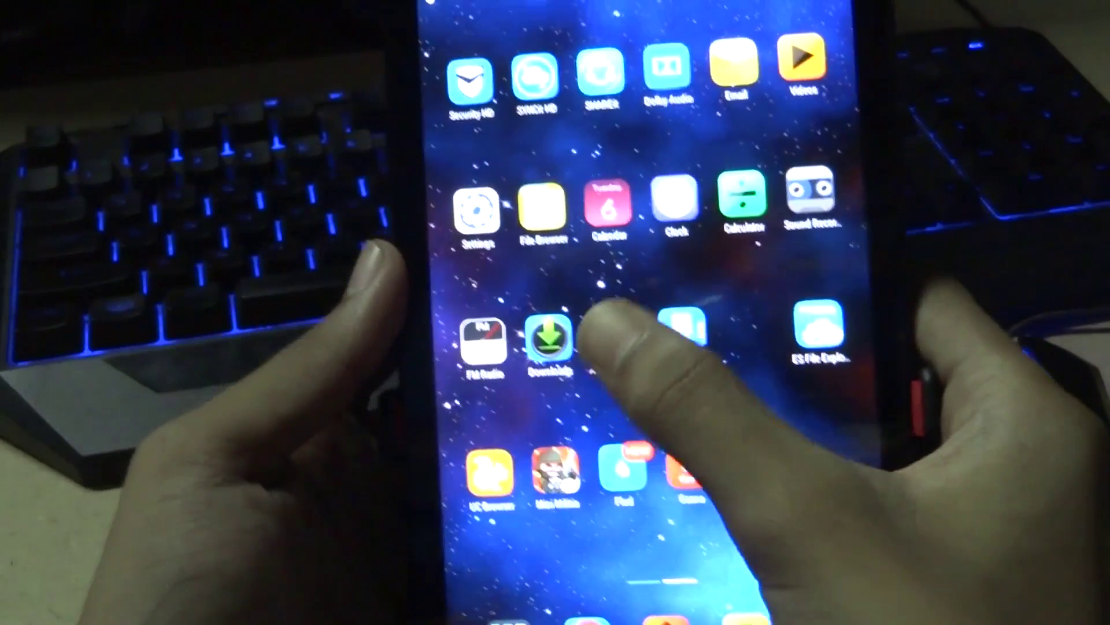
# - Launch APK Editor Pro, browse the installed apps and pick Prisma for editing
pyautogui.click(568, 289)
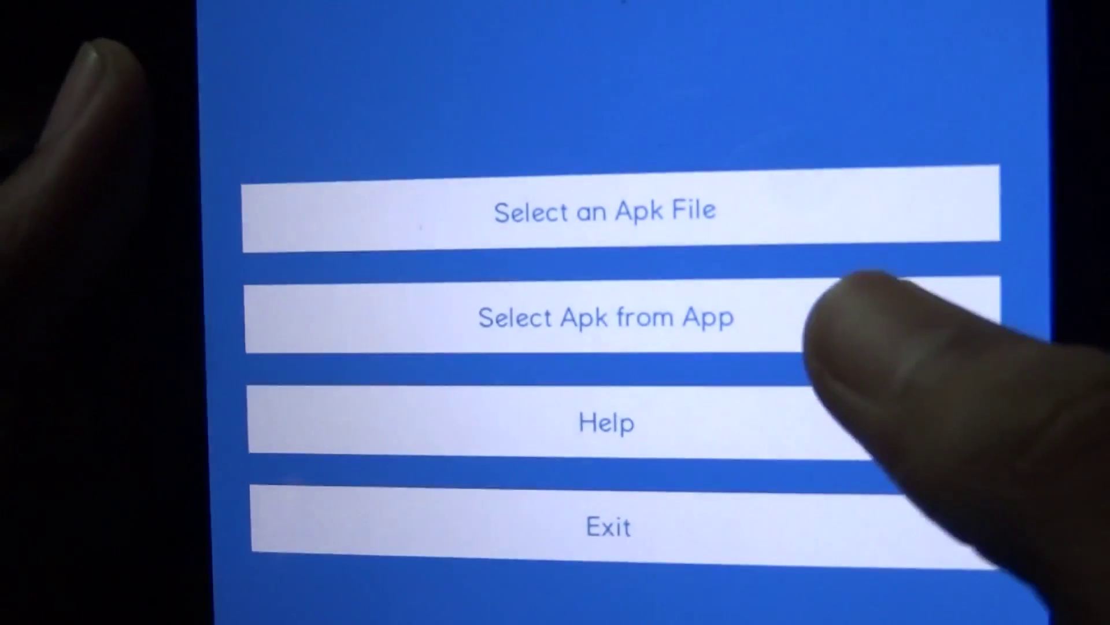
pyautogui.click(807, 313)
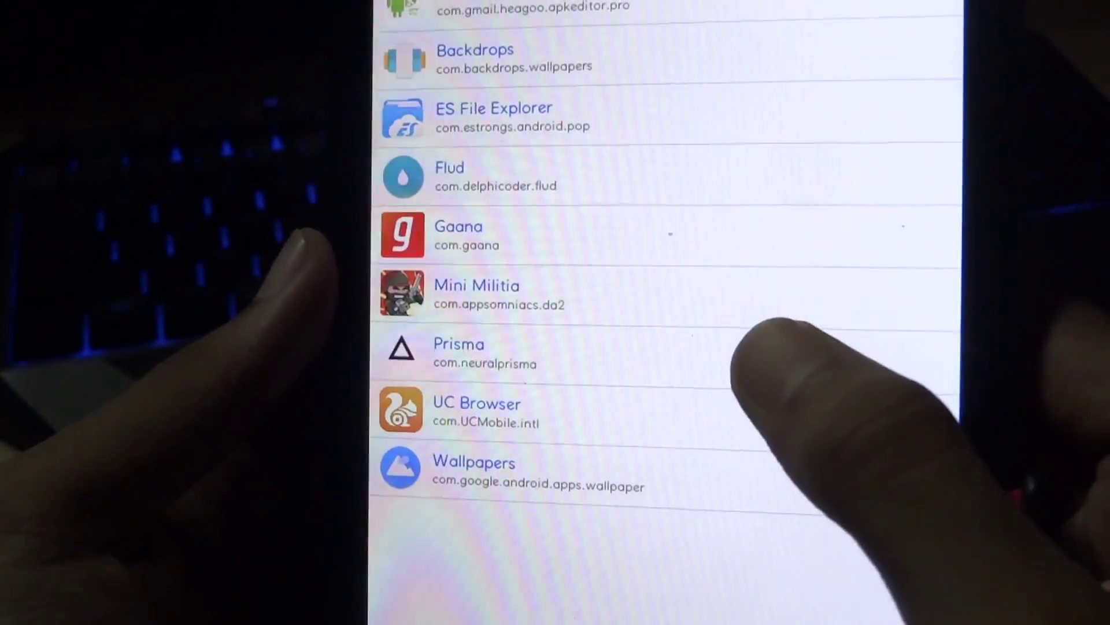
pyautogui.click(758, 347)
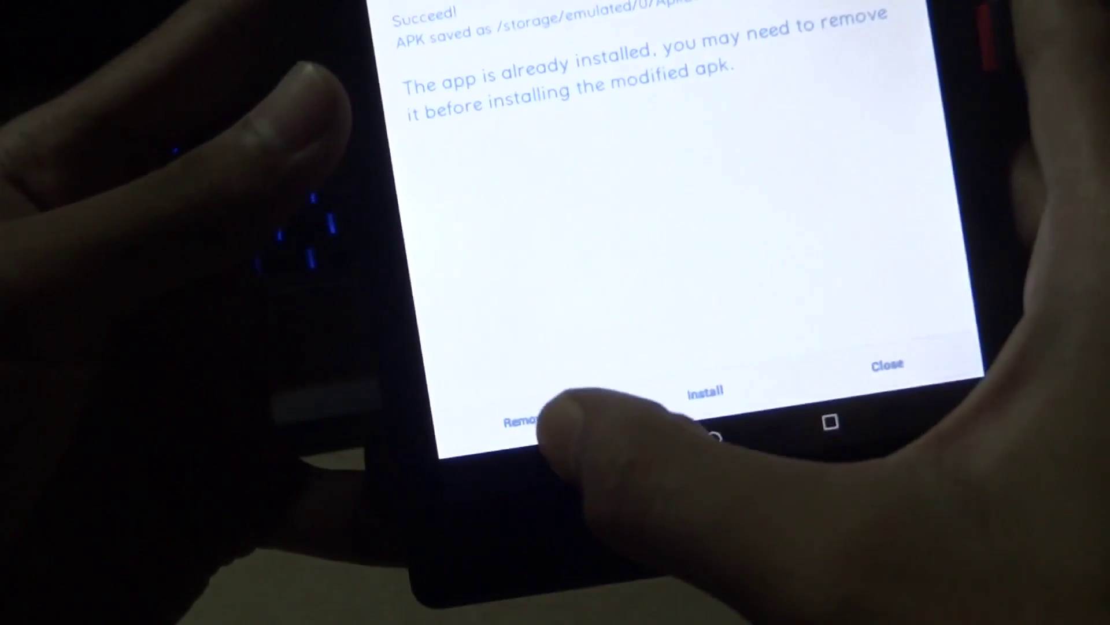
# - Uninstall the original Prisma, then install the modified gen.apk build
pyautogui.click(493, 410)
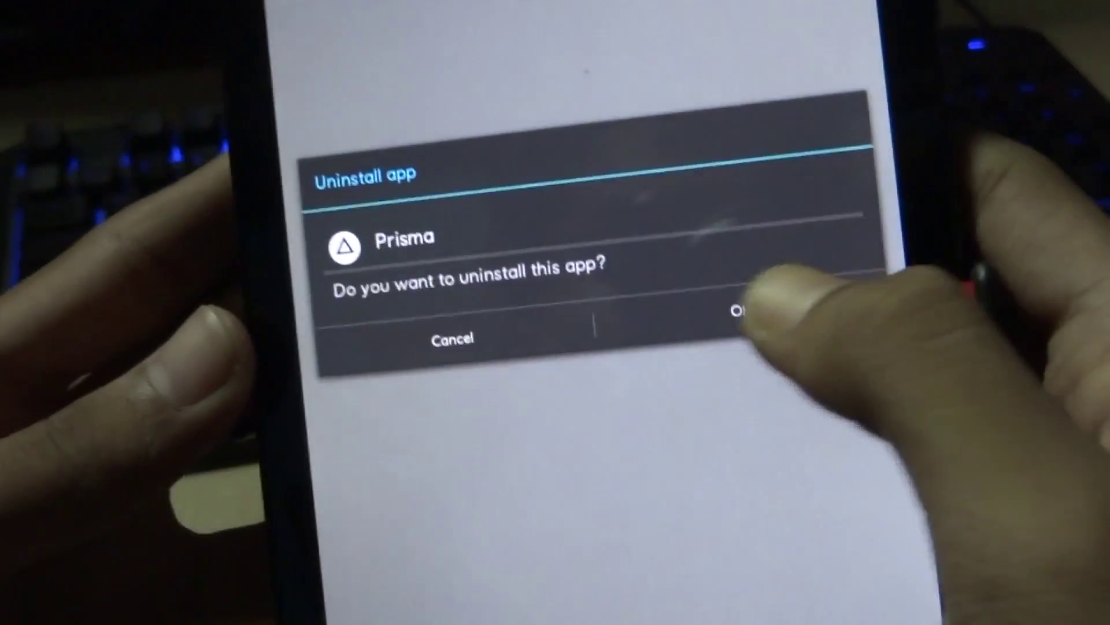
pyautogui.click(770, 165)
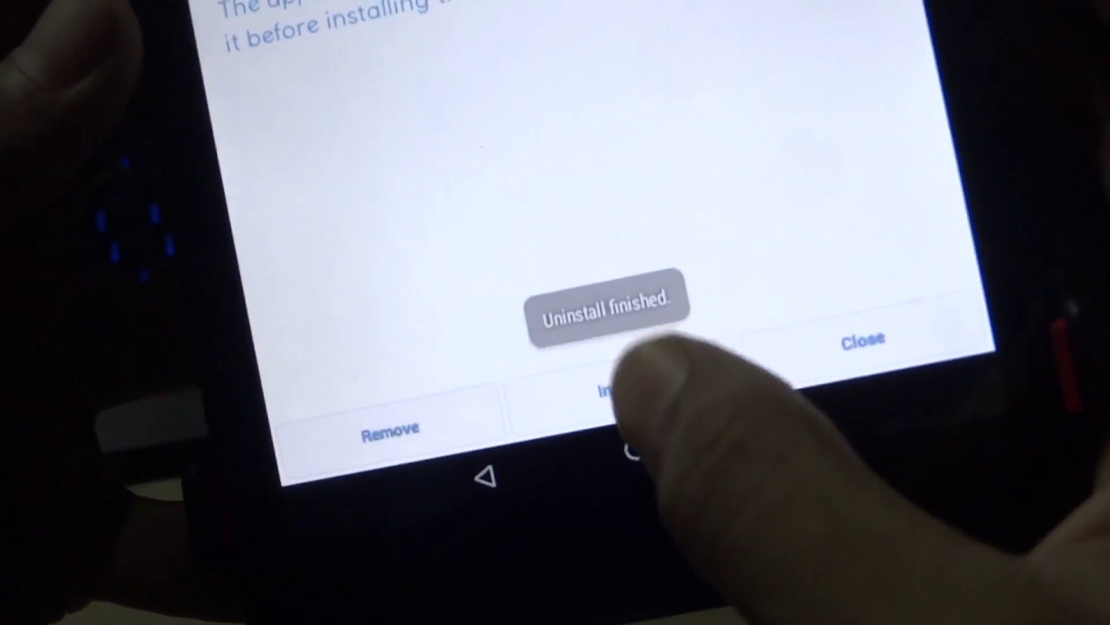
pyautogui.click(628, 416)
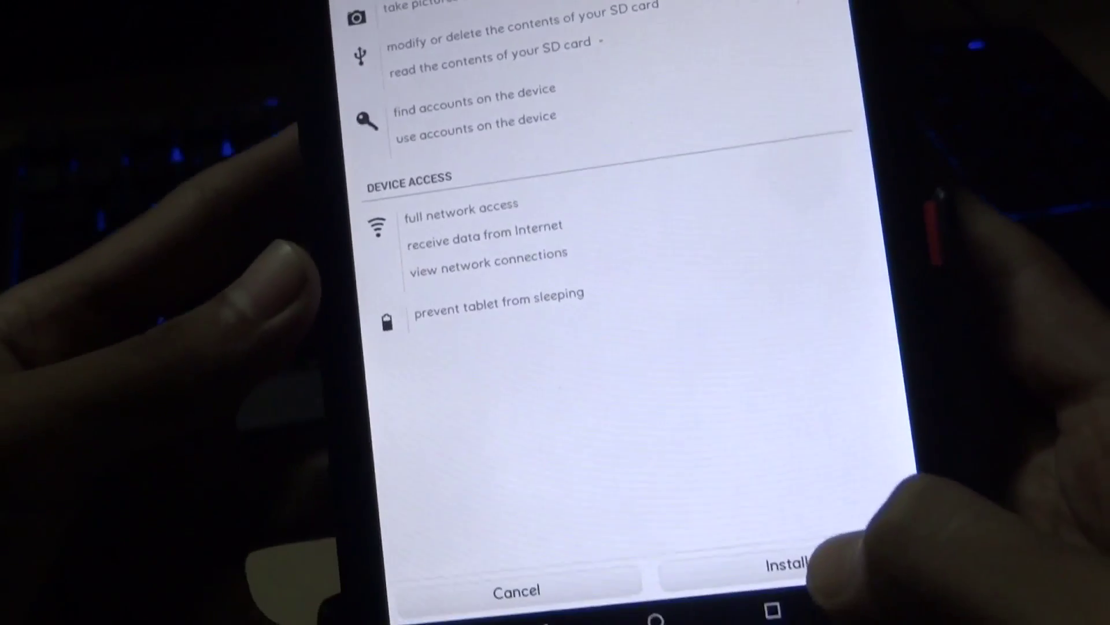
pyautogui.click(778, 560)
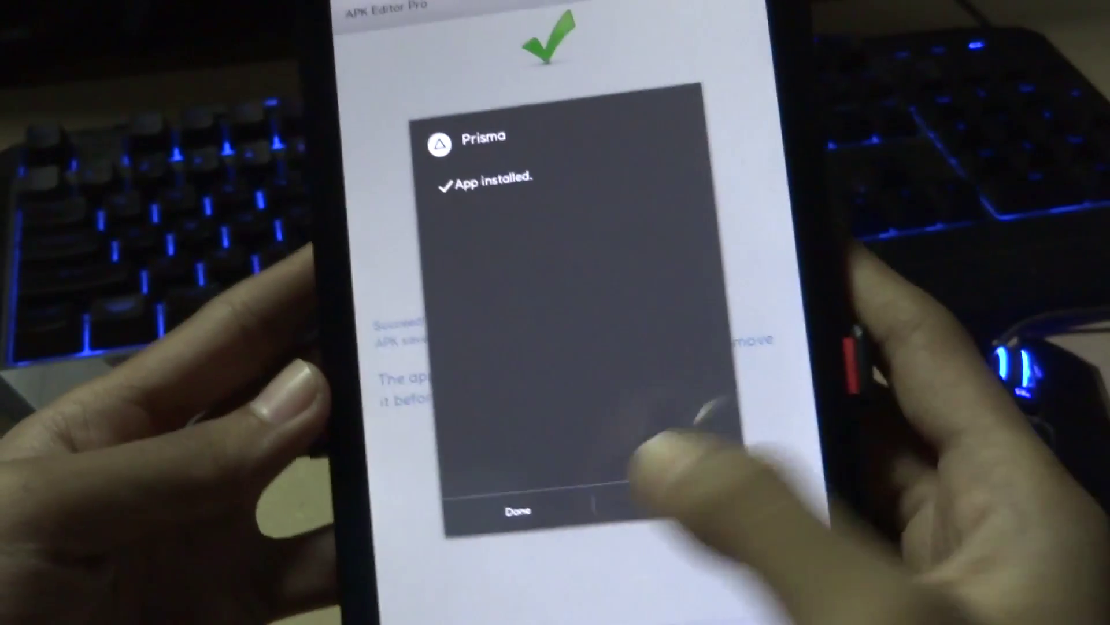